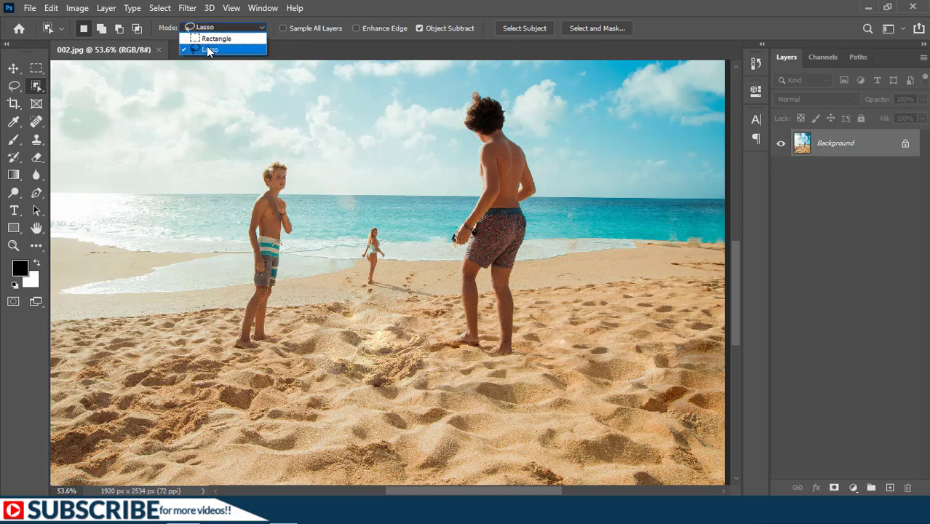
# Select the taller boy on the beach with the Object Selection tool in Lasso mode.
pyautogui.click(211, 49)
pyautogui.moveTo(478, 342)
pyautogui.mouseDown()
pyautogui.moveTo(467, 350)
pyautogui.moveTo(447, 343)
pyautogui.moveTo(460, 332)
pyautogui.mouseUp()
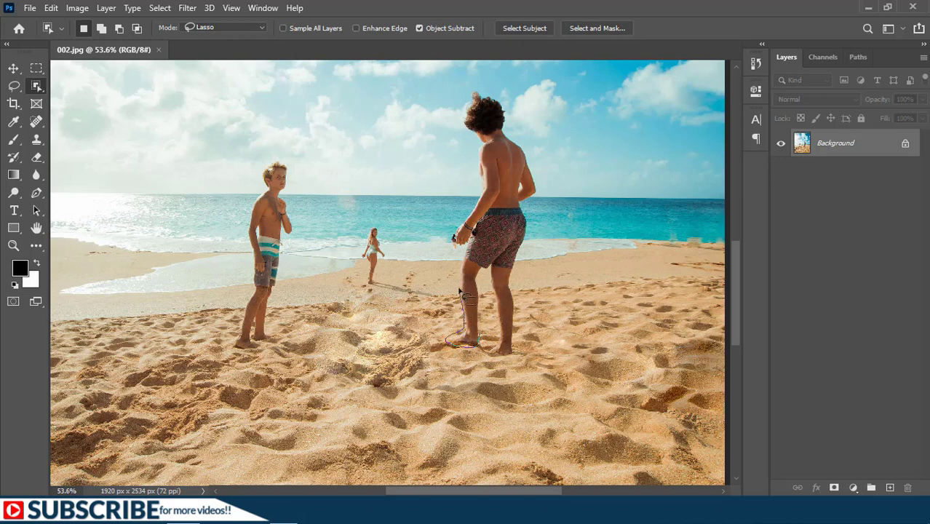
pyautogui.moveTo(460, 291)
pyautogui.mouseDown()
pyautogui.moveTo(461, 101)
pyautogui.moveTo(537, 155)
pyautogui.moveTo(515, 288)
pyautogui.moveTo(494, 344)
pyautogui.moveTo(483, 277)
pyautogui.moveTo(470, 341)
pyautogui.mouseUp()
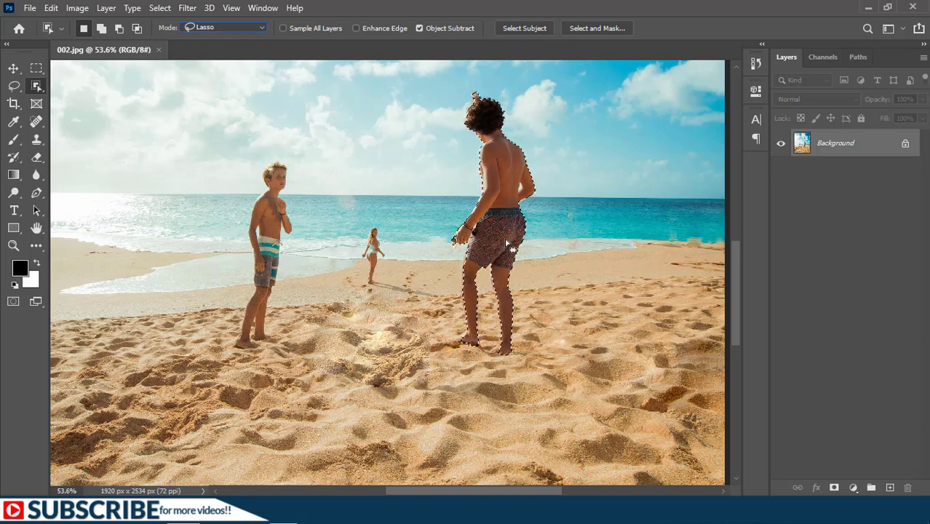
# Feather the selection around the taller boy with a radius of 0.5 pixels.
pyautogui.click(158, 8)
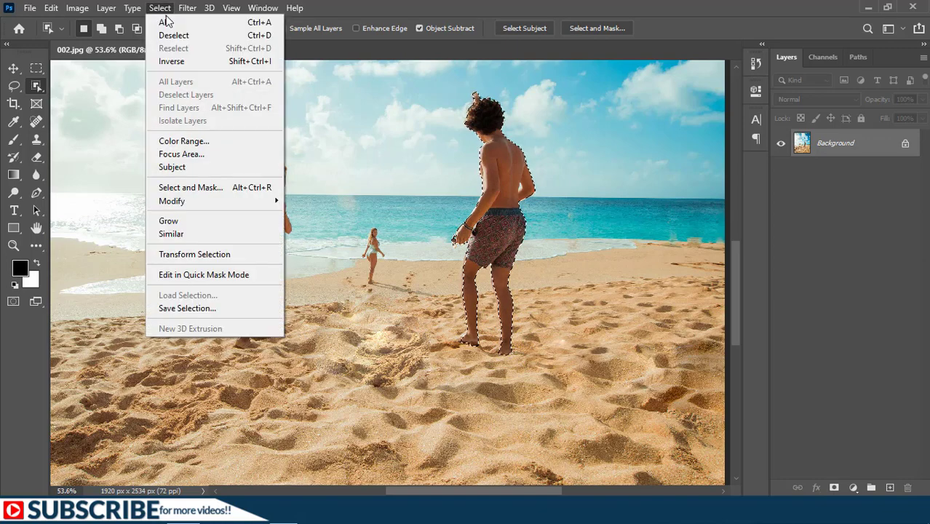
pyautogui.moveTo(234, 203)
pyautogui.click(314, 251)
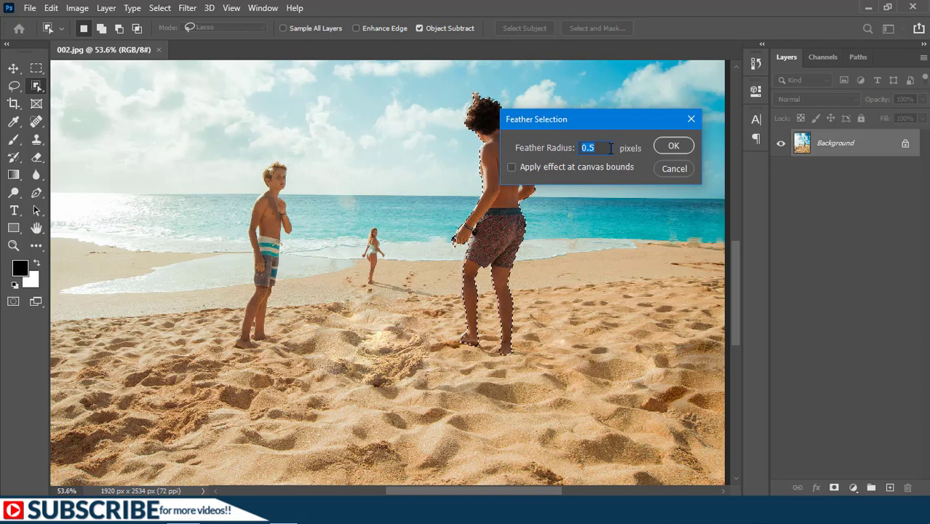
pyautogui.click(674, 146)
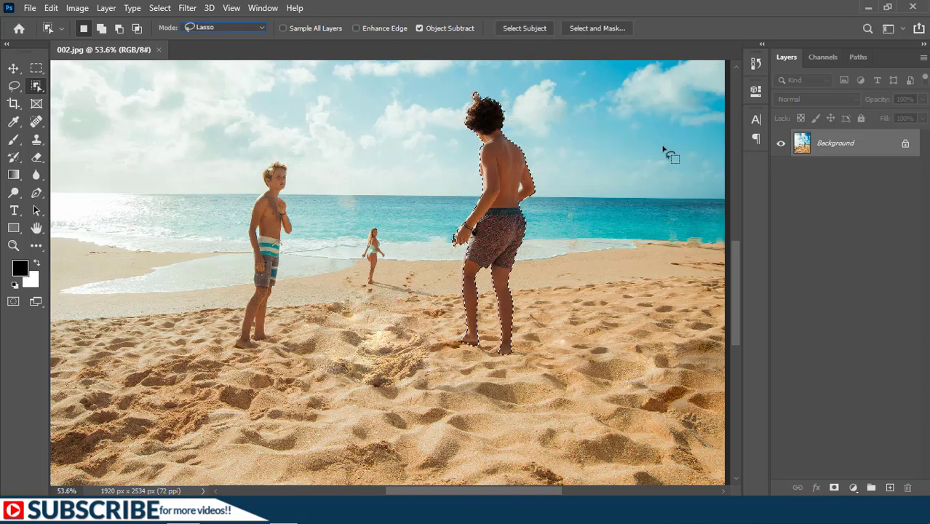
# Convert the Background layer to a smart object and add a new empty layer above it.
pyautogui.rightClick(836, 145)
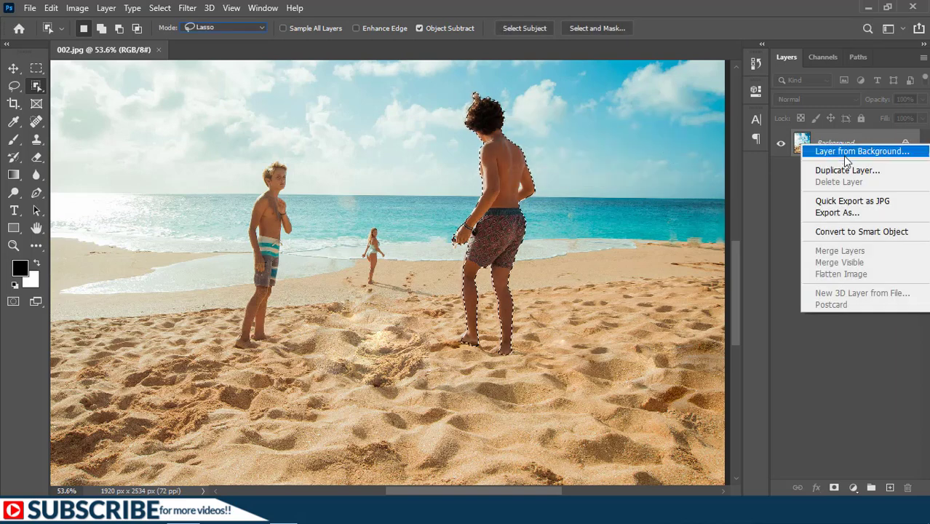
pyautogui.click(853, 230)
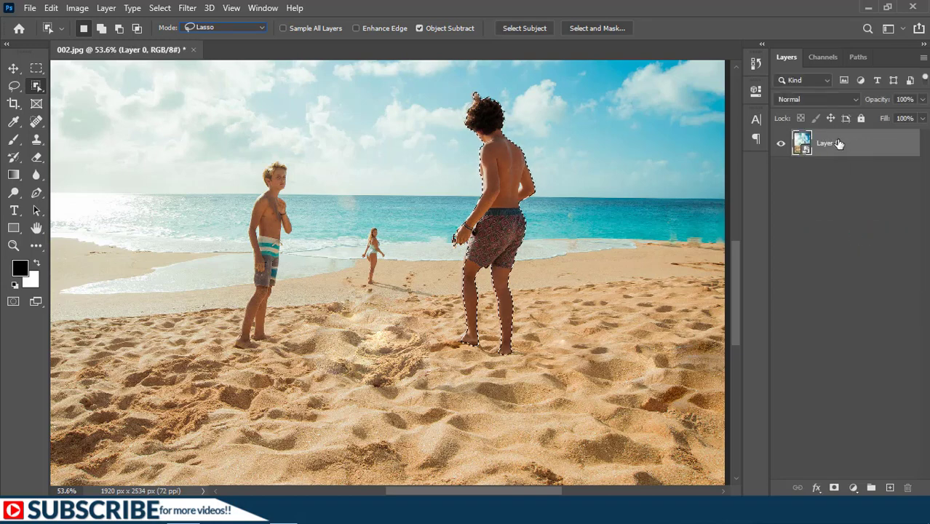
pyautogui.click(890, 488)
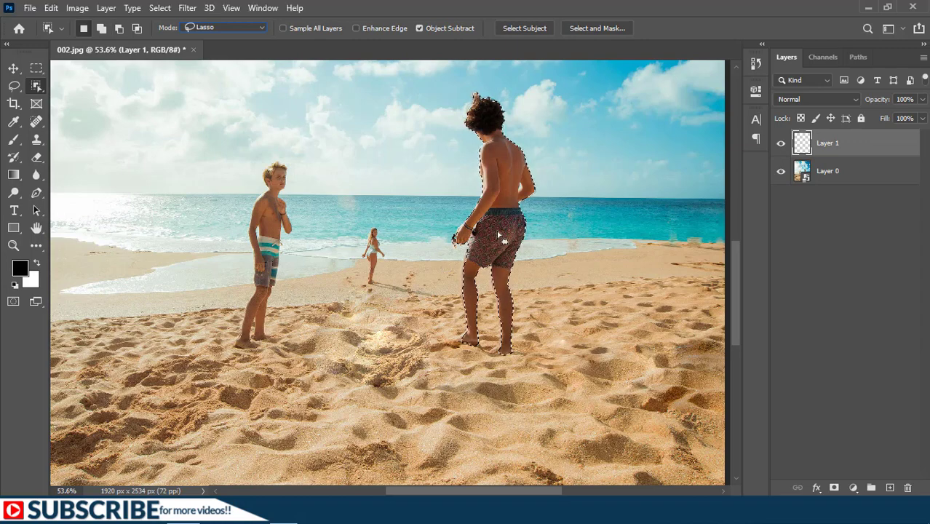
# Fill the taller boy's selection with black on the new layer, deselect, and convert that silhouette layer to a smart object.
pyautogui.press('v')
pyautogui.hotkey('alt', 'BackSpace')
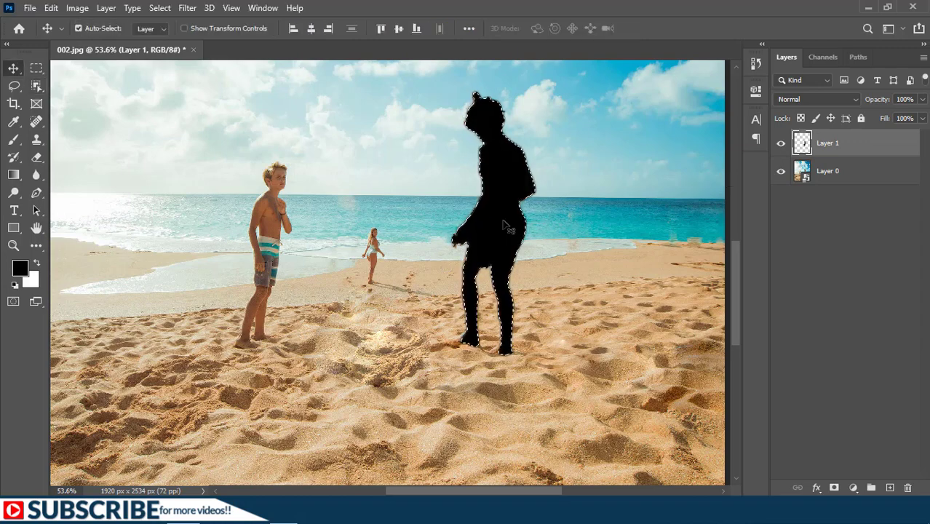
pyautogui.press('ctrl')
pyautogui.hotkey('ctrl', 'd')
pyautogui.rightClick(827, 145)
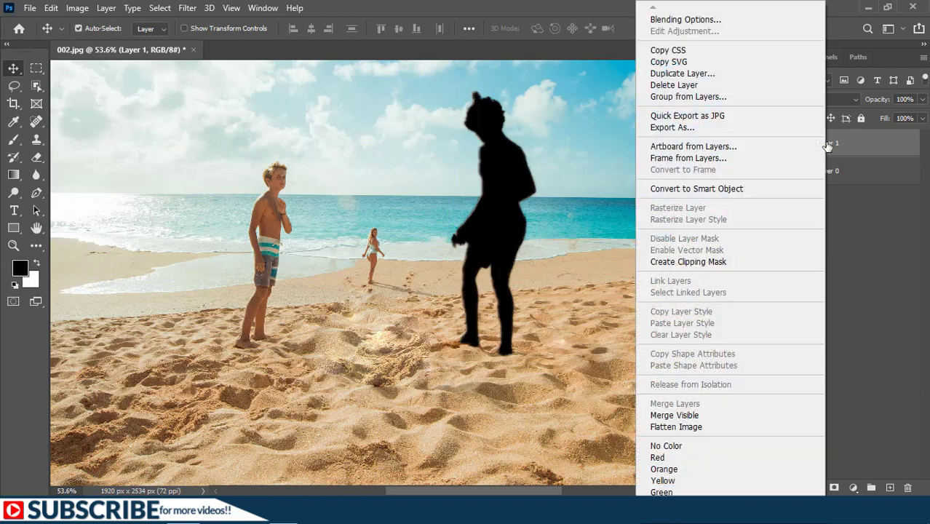
pyautogui.click(713, 190)
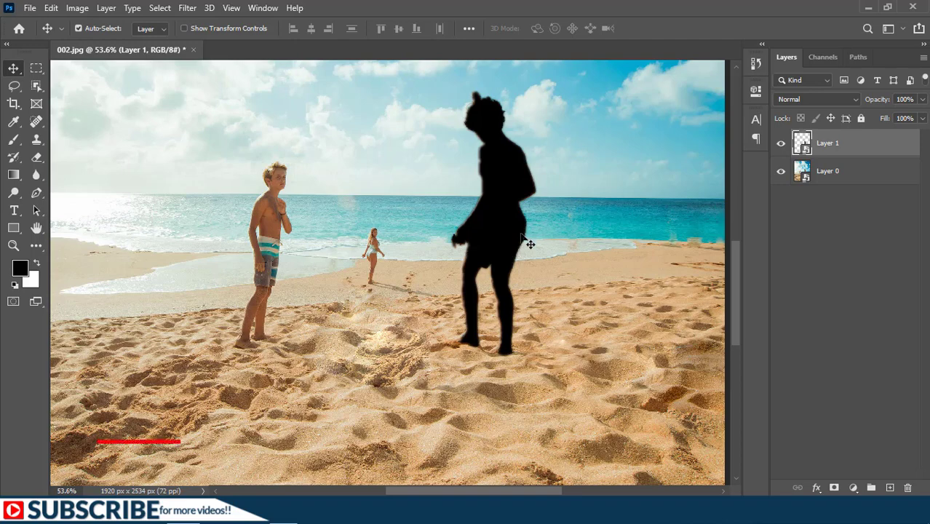
# Start a free transform on the black silhouette and place its reference point at the boy's front foot.
pyautogui.moveTo(507, 242); pyautogui.dragTo(569, 245)
pyautogui.hotkey('ctrl', 'z')
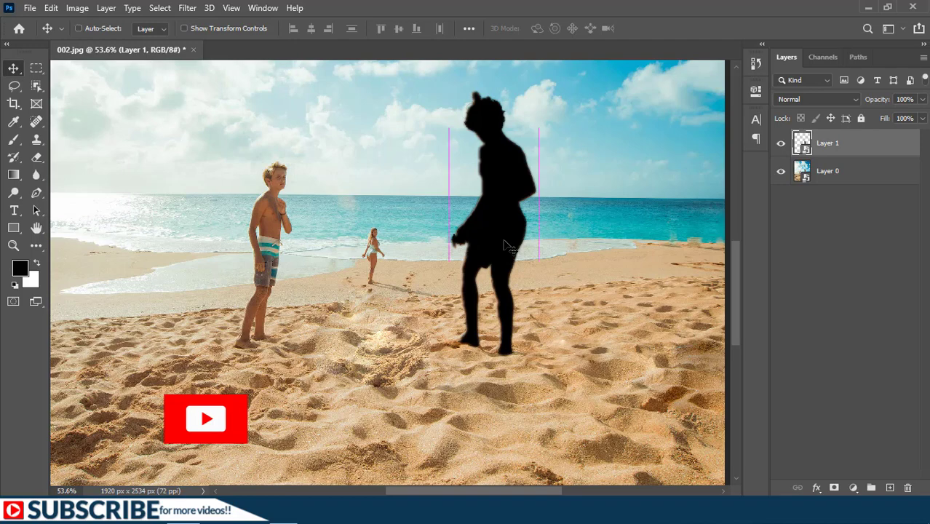
pyautogui.hotkey('ctrl', 't')
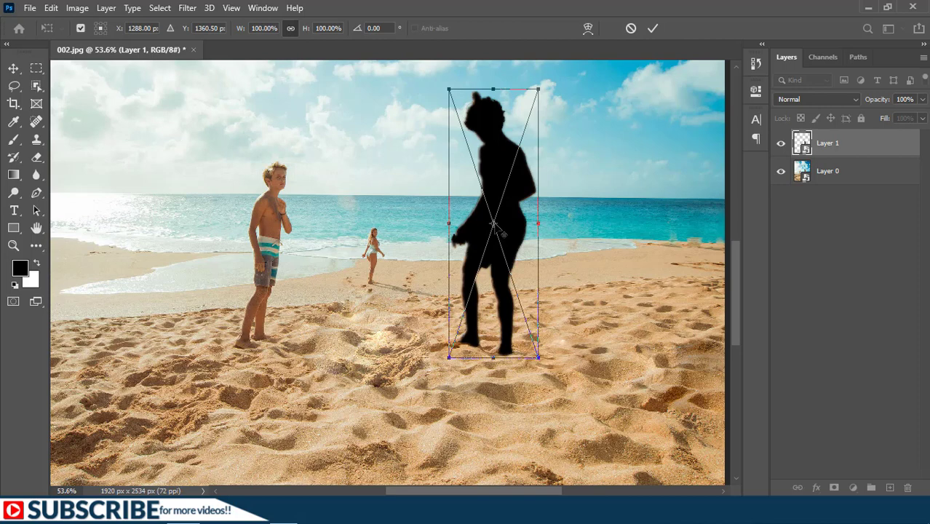
pyautogui.keyDown('alt'); pyautogui.click(451, 357); pyautogui.keyUp('alt')
pyautogui.moveTo(469, 352); pyautogui.dragTo(468, 342)
# Distort the silhouette so it lies on the sand as a shadow stretching from the boy's feet towards the image's lower-right corner, and apply it.
pyautogui.rightClick(515, 202)
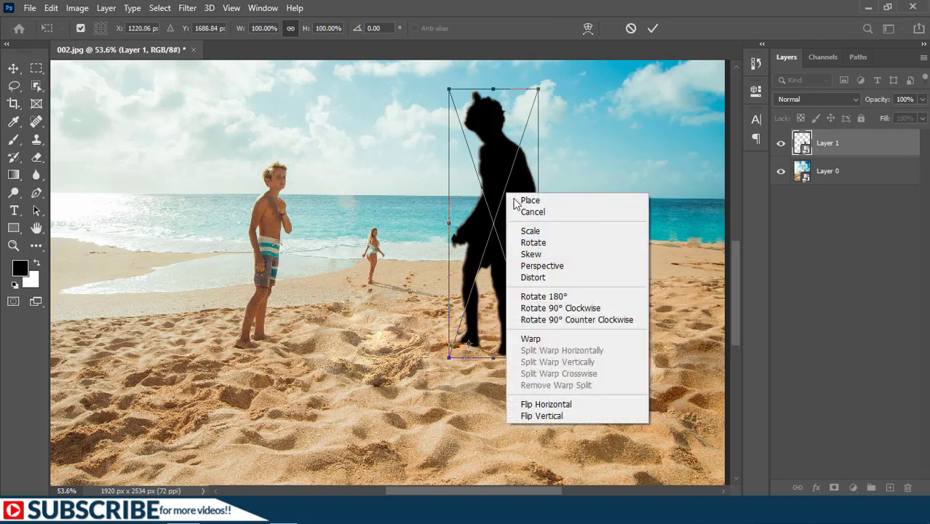
pyautogui.click(542, 280)
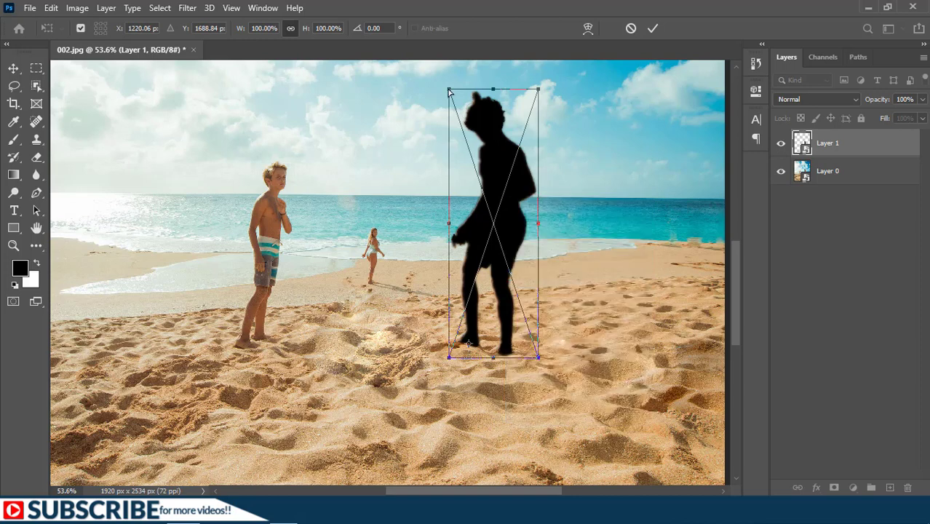
pyautogui.moveTo(457, 138); pyautogui.dragTo(694, 456)
pyautogui.moveTo(538, 89); pyautogui.dragTo(721, 412)
pyautogui.moveTo(449, 358); pyautogui.dragTo(440, 344)
pyautogui.moveTo(567, 399); pyautogui.dragTo(554, 414)
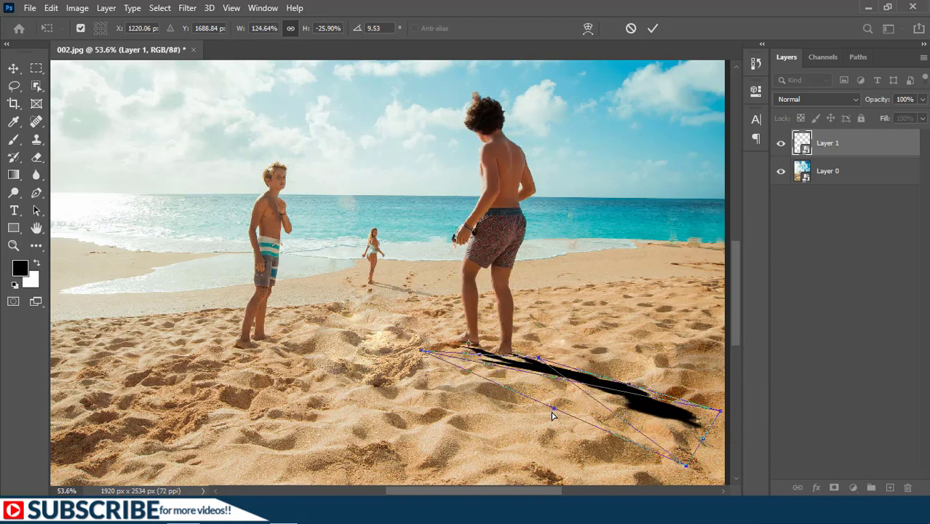
pyautogui.moveTo(683, 468); pyautogui.dragTo(702, 445)
pyautogui.click(653, 28)
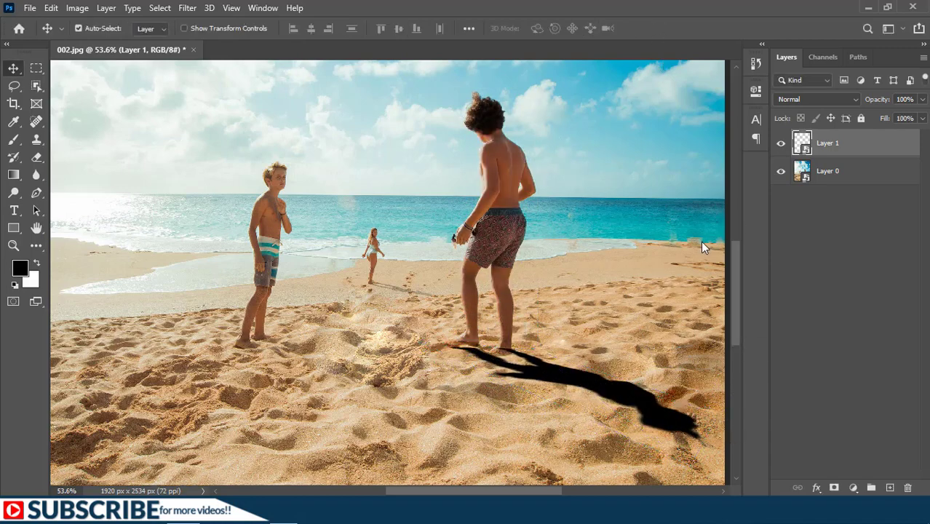
# Add a layer mask to the shadow and fade its far end with a black-to-white linear gradient.
pyautogui.click(835, 489)
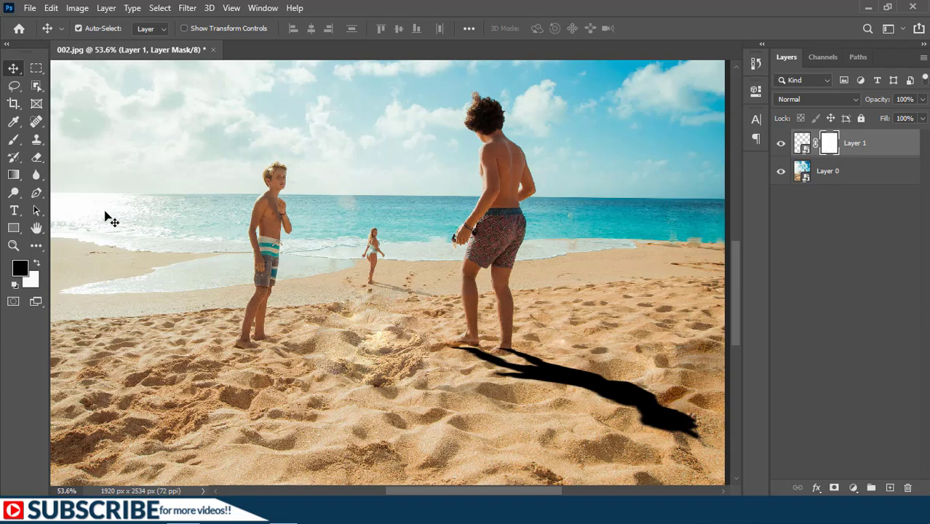
pyautogui.click(13, 175)
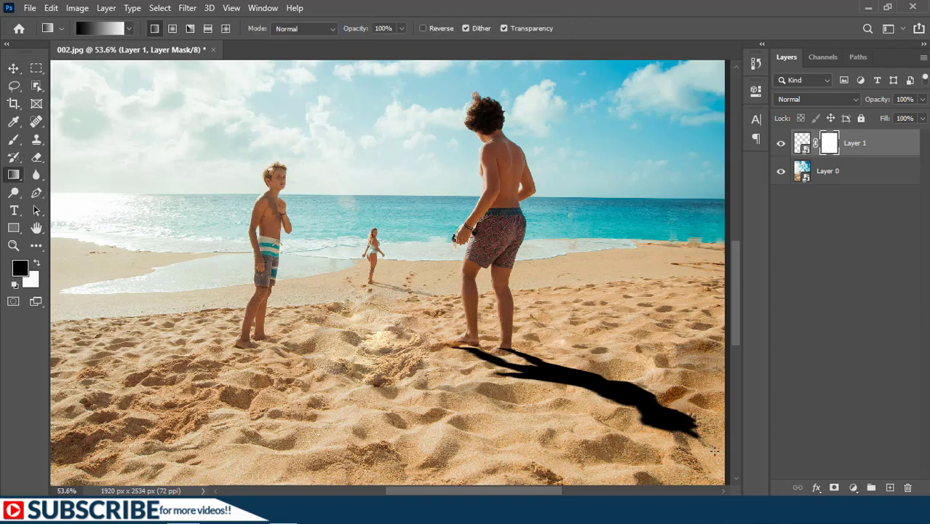
pyautogui.moveTo(709, 446); pyautogui.dragTo(582, 381)
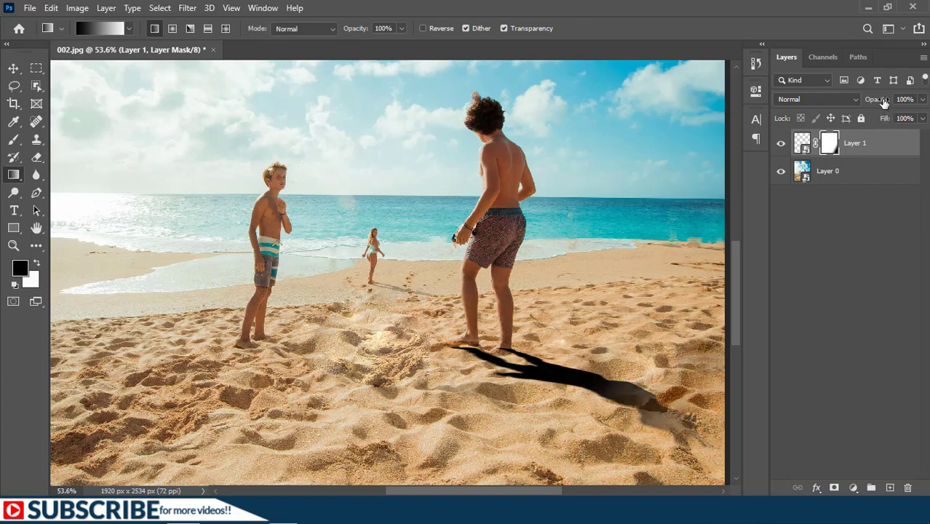
# Set the taller boy's shadow layer to 69% opacity and put it in a group.
pyautogui.moveTo(882, 102); pyautogui.dragTo(743, 249)
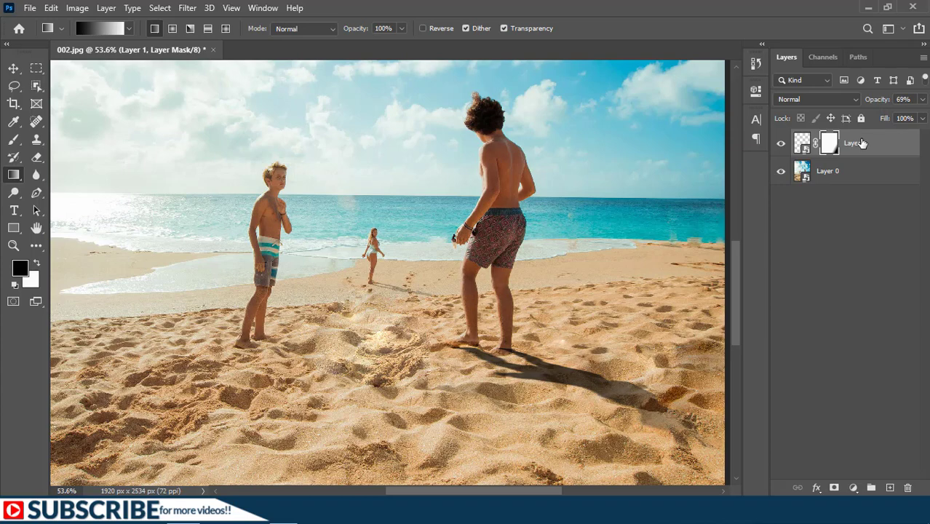
pyautogui.hotkey('ctrl', 'g')
# Distort the smaller boy's black silhouette into a shadow running diagonally over the sand from his feet, and set its opacity to 46%.
pyautogui.click(841, 162)
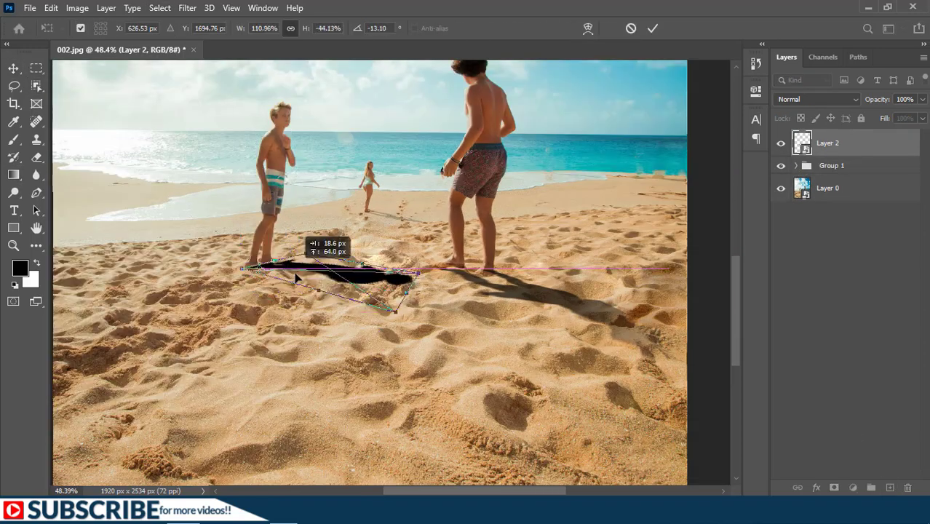
pyautogui.moveTo(416, 280); pyautogui.dragTo(404, 316)
pyautogui.press('Return')
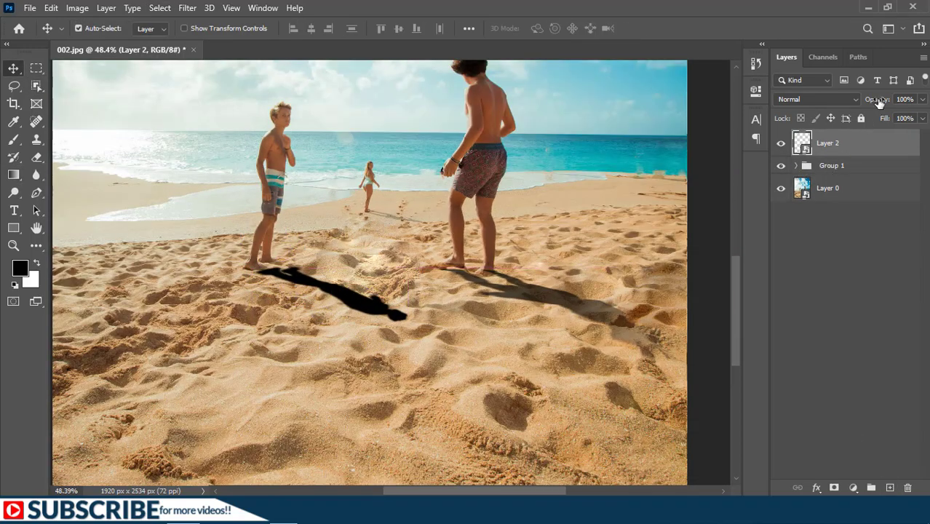
pyautogui.moveTo(878, 102); pyautogui.dragTo(841, 108)
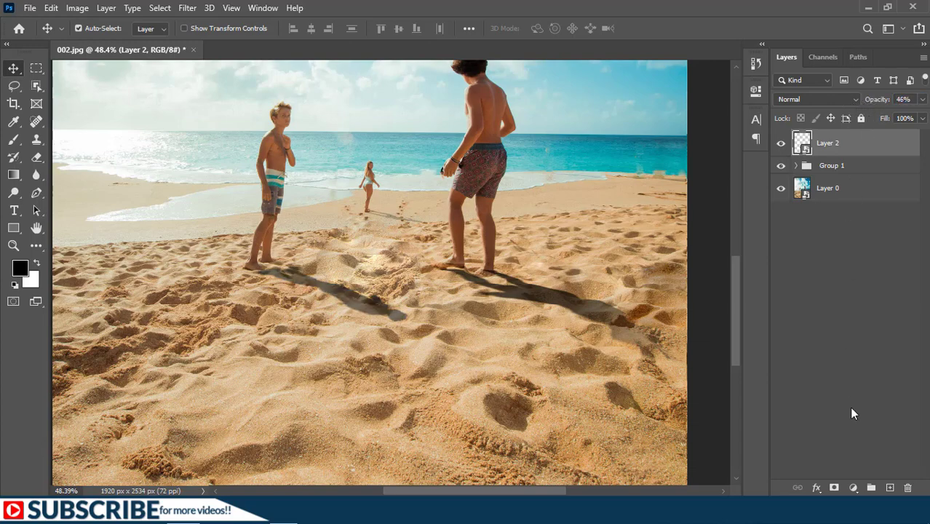
# Mask the smaller boy's shadow with a black-to-white gradient that fades its far end, and put the layer in a group.
pyautogui.click(837, 488)
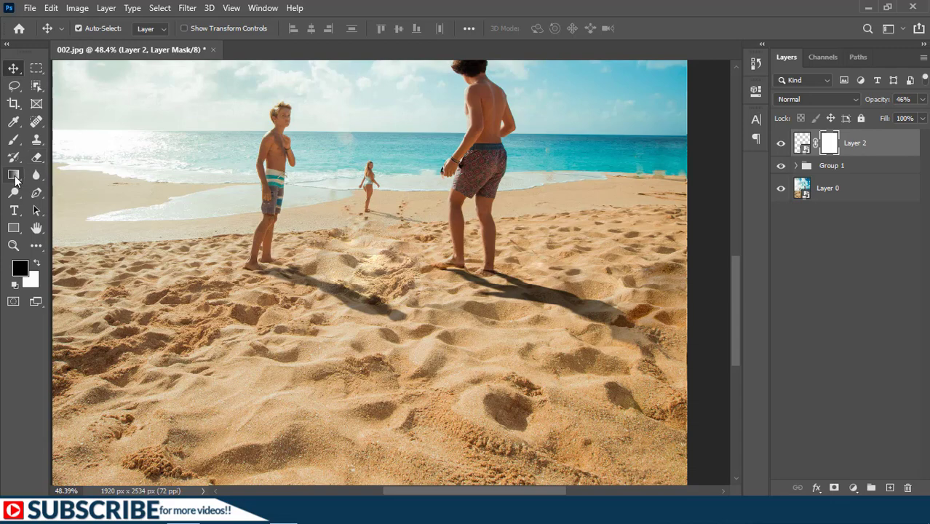
pyautogui.click(18, 178)
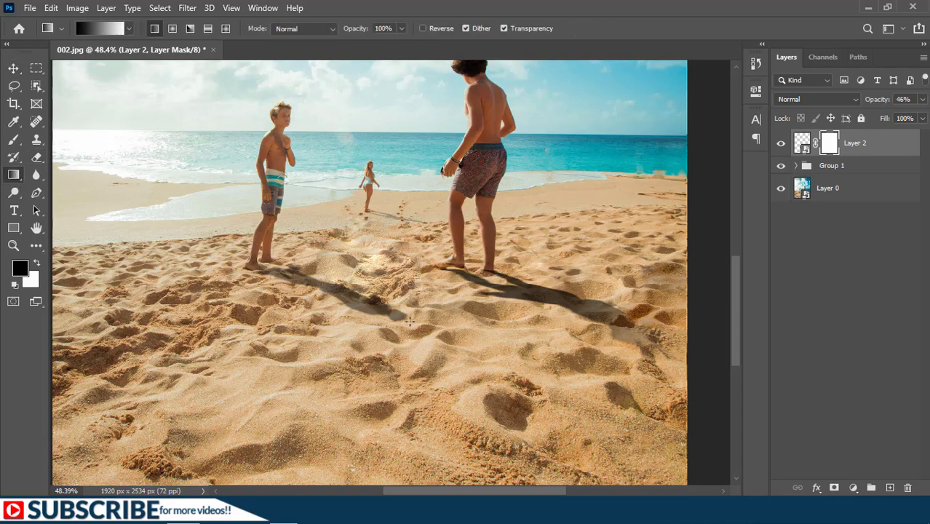
pyautogui.moveTo(325, 291); pyautogui.dragTo(409, 321)
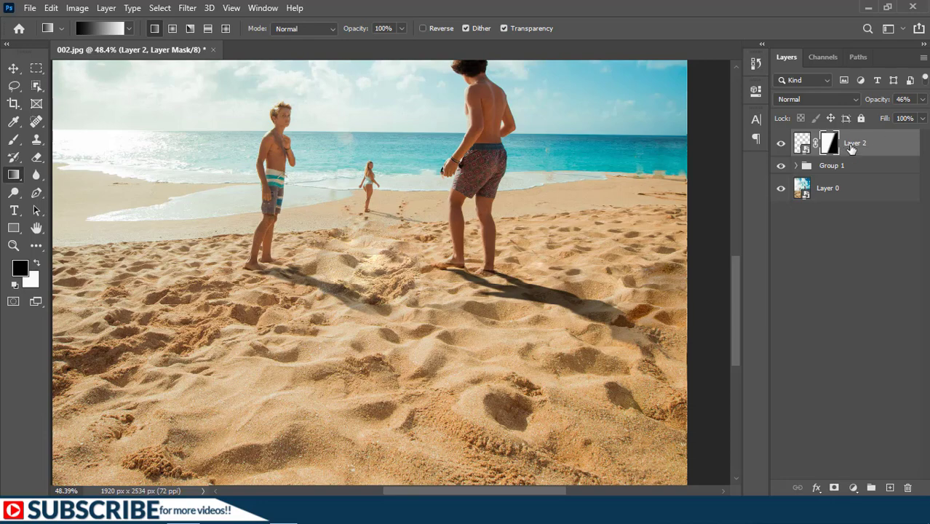
pyautogui.hotkey('ctrl', 'g')
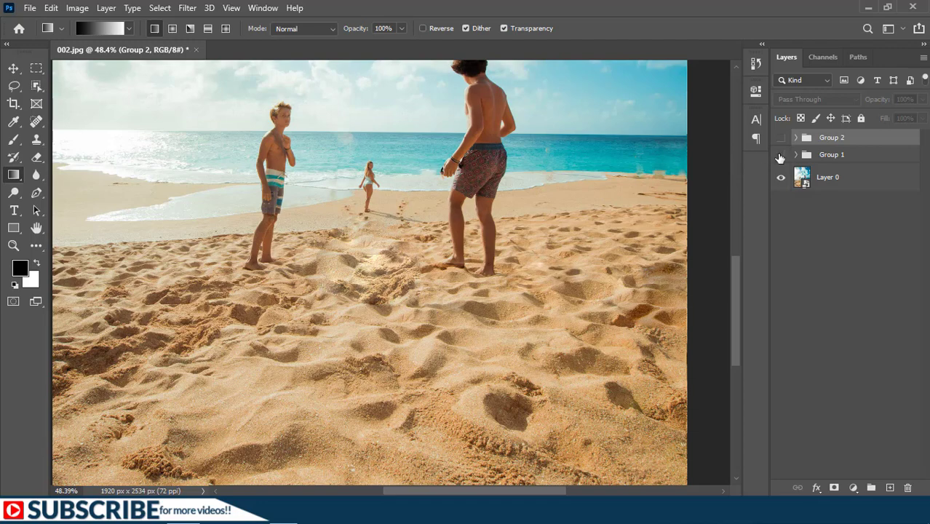
pyautogui.moveTo(781, 153); pyautogui.dragTo(781, 137)
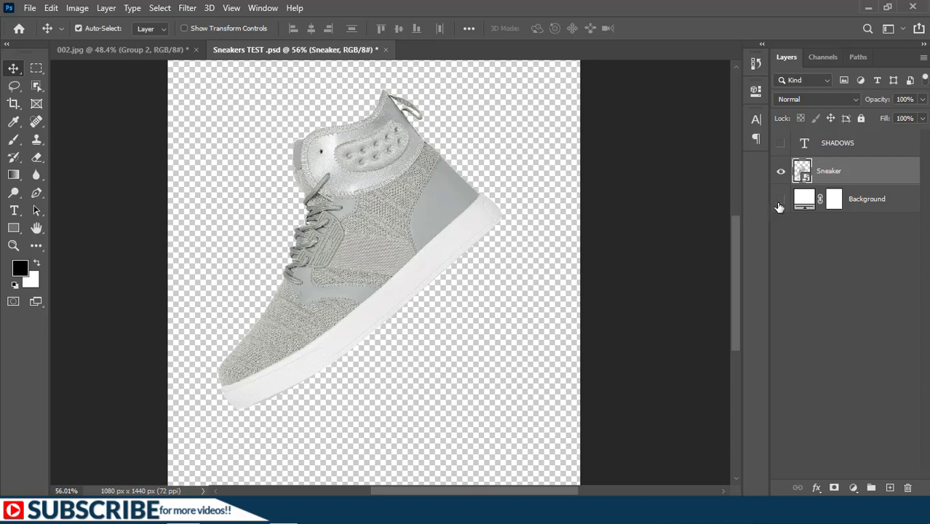
# Show the Background layer and add a Drop Shadow effect to the Sneaker layer.
pyautogui.click(781, 199)
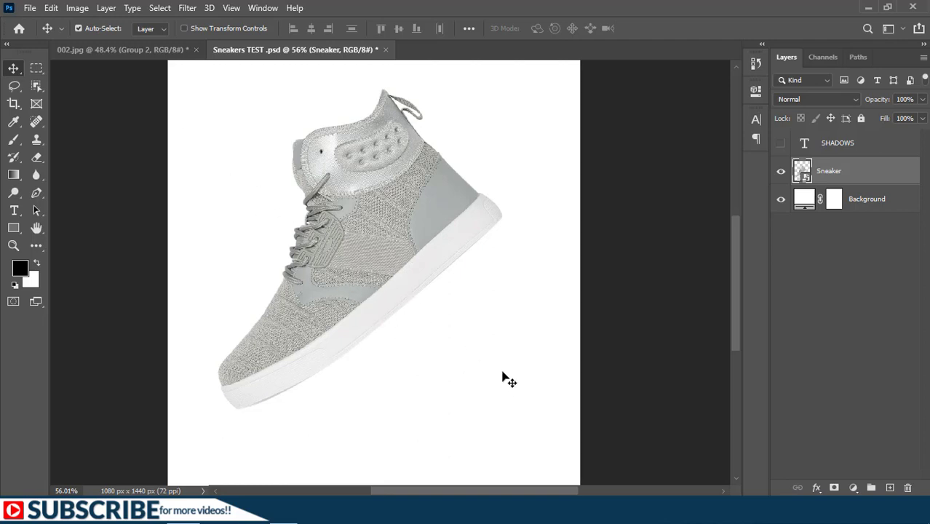
pyautogui.rightClick(856, 173)
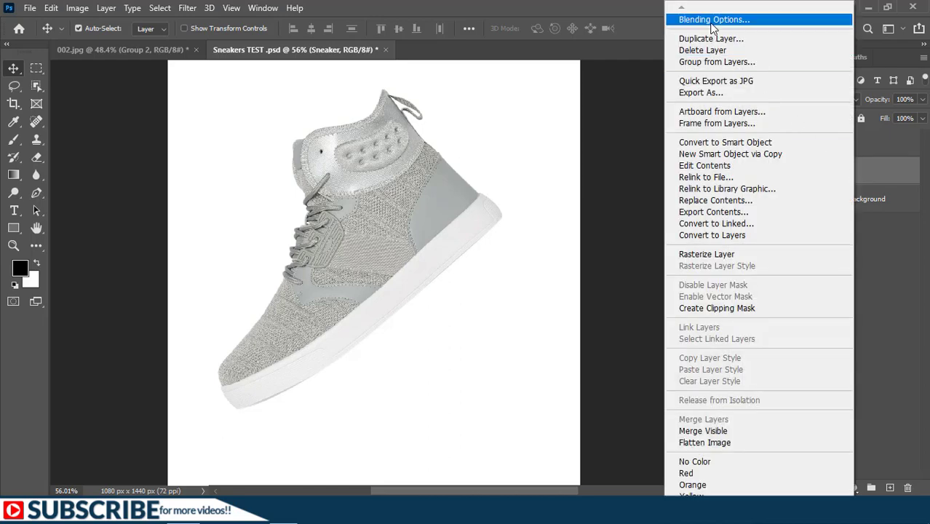
pyautogui.click(712, 25)
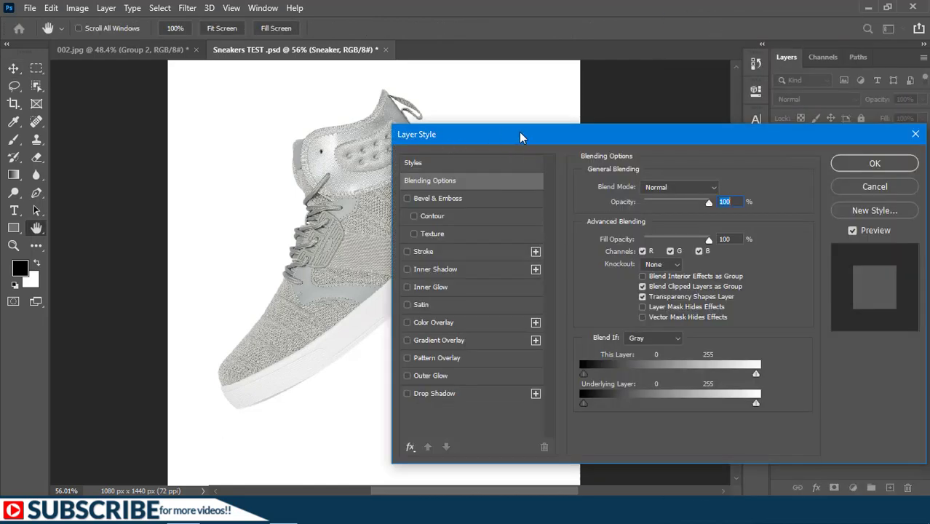
pyautogui.click(422, 396)
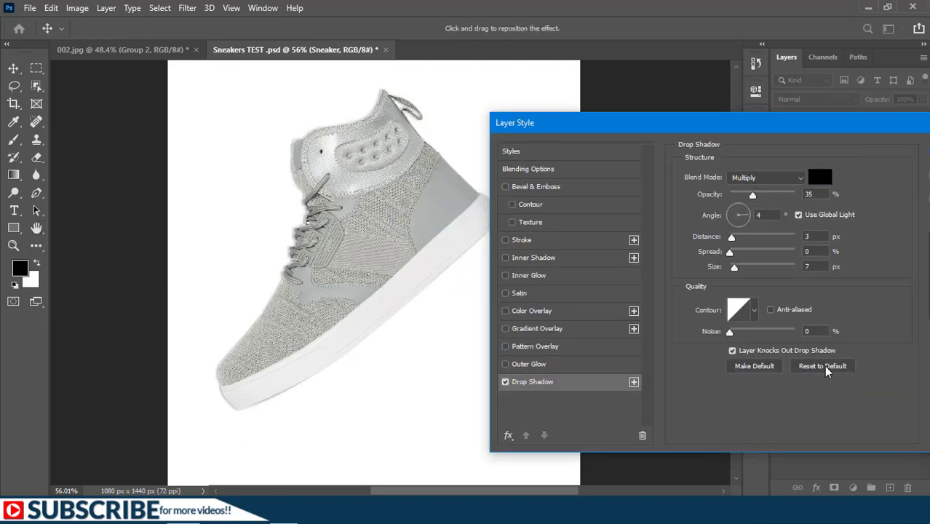
# Give the drop shadow 100% opacity and a 90° angle with Use Global Light turned off, and apply it.
pyautogui.click(753, 197)
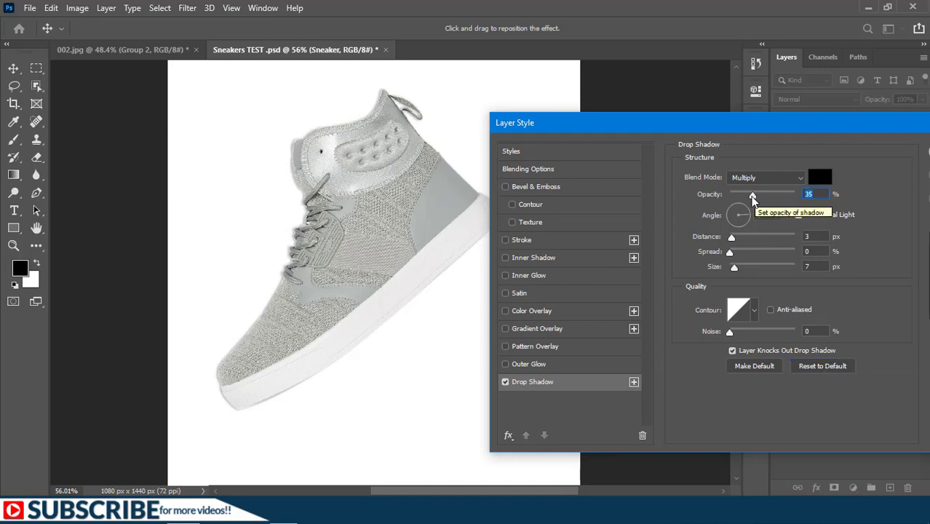
pyautogui.moveTo(753, 196); pyautogui.dragTo(805, 191)
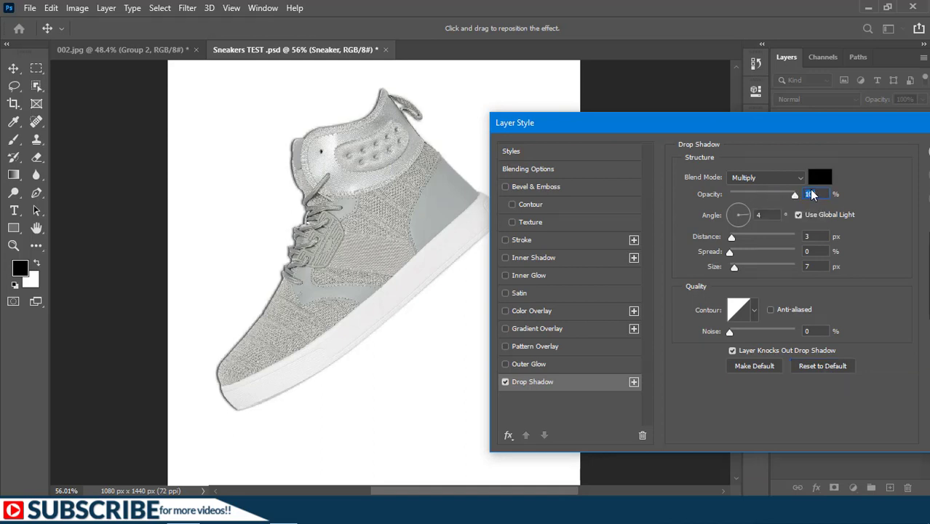
pyautogui.click(797, 214)
pyautogui.moveTo(688, 123); pyautogui.dragTo(571, 125)
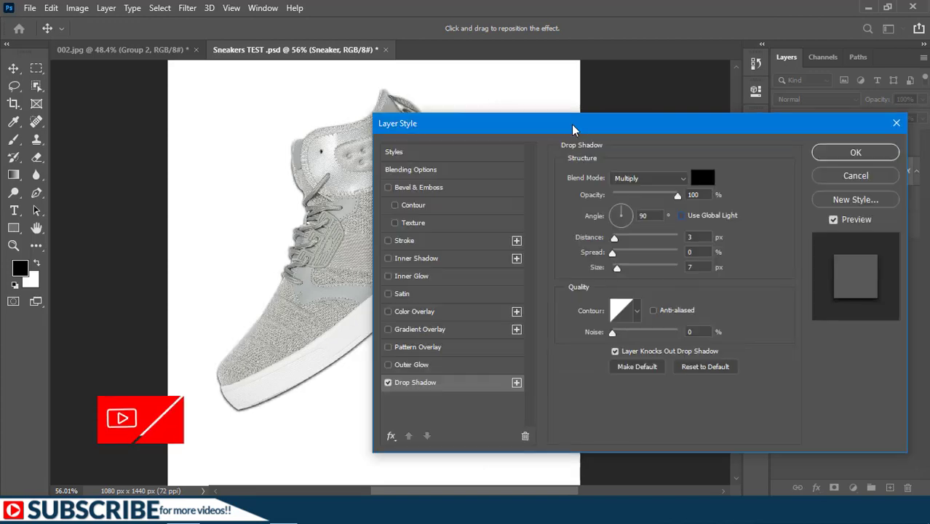
pyautogui.click(855, 152)
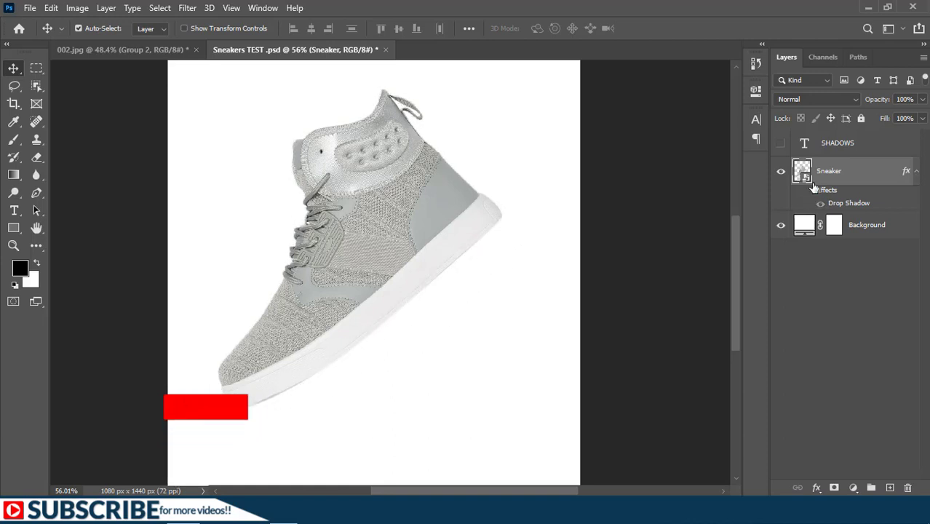
# Separate the Sneaker layer's drop shadow effect into its own layer.
pyautogui.click(808, 191)
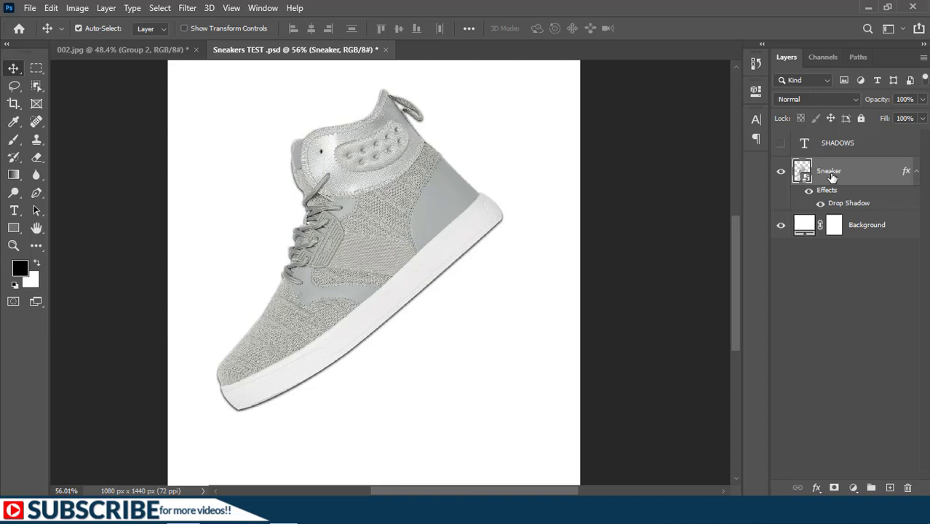
pyautogui.click(106, 8)
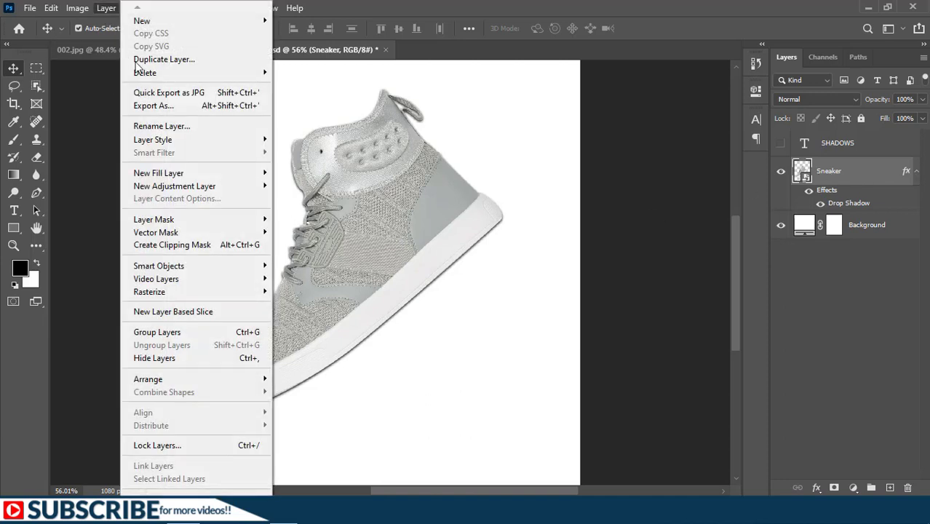
pyautogui.moveTo(264, 139)
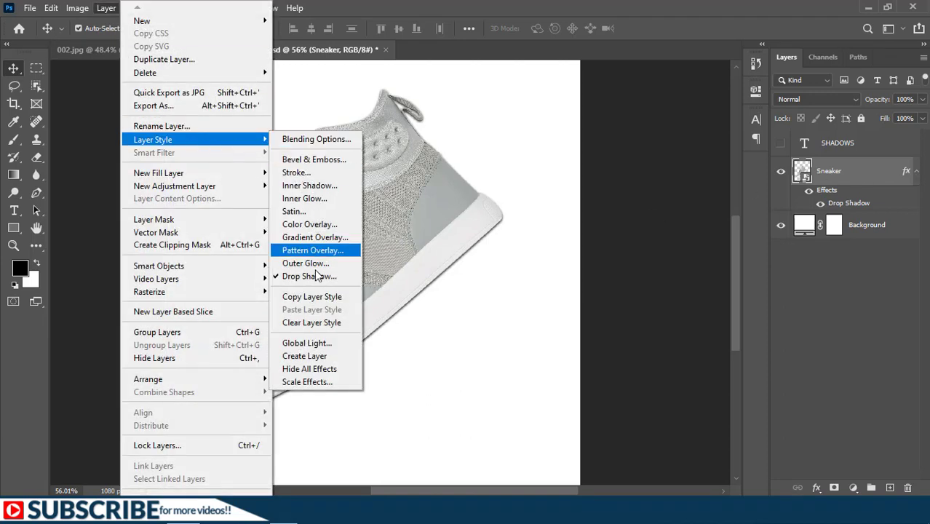
pyautogui.click(298, 358)
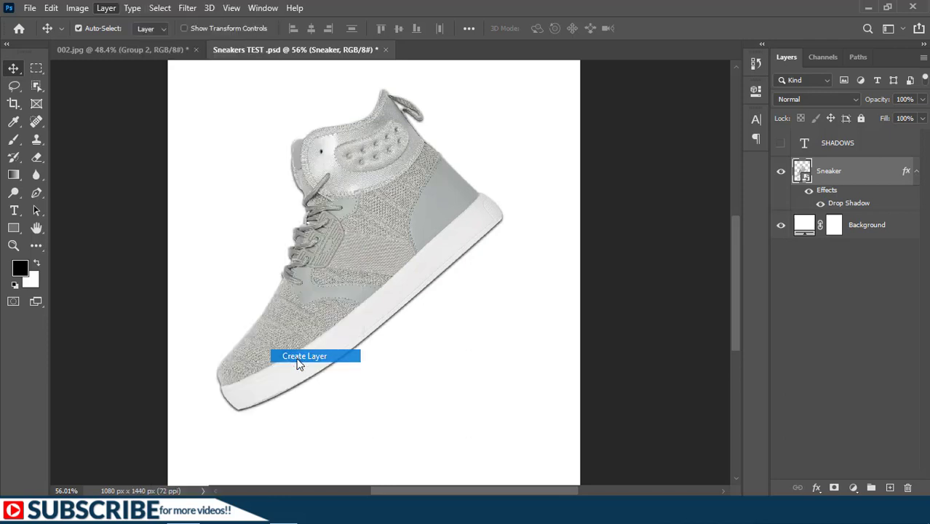
# Check the separated drop shadow layer with the sneaker hidden, then lower its opacity to 65% and shift it slightly down and right.
pyautogui.click(780, 171)
pyautogui.click(853, 201)
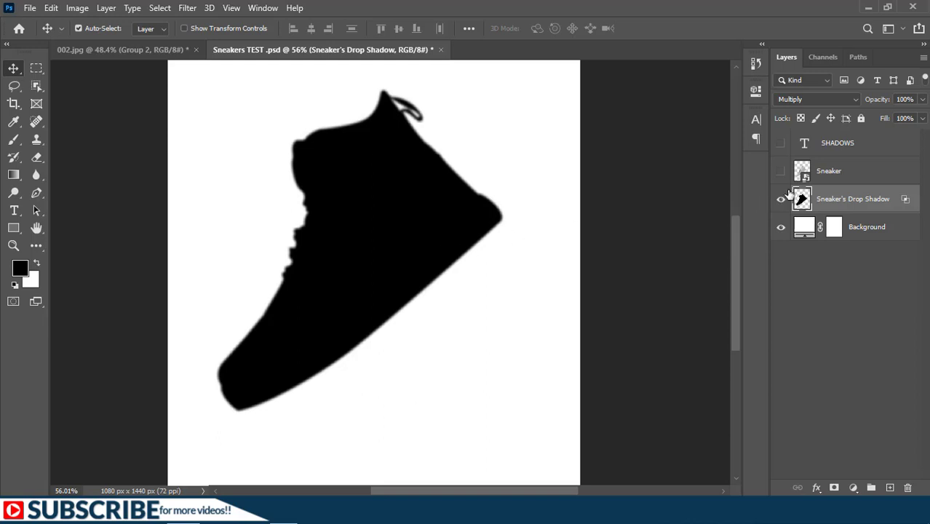
pyautogui.click(781, 172)
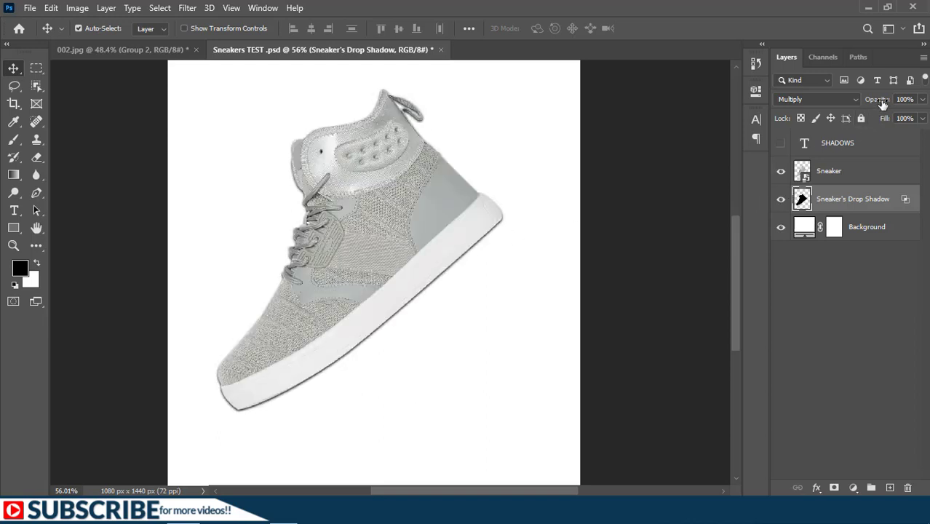
pyautogui.moveTo(882, 104); pyautogui.dragTo(857, 106)
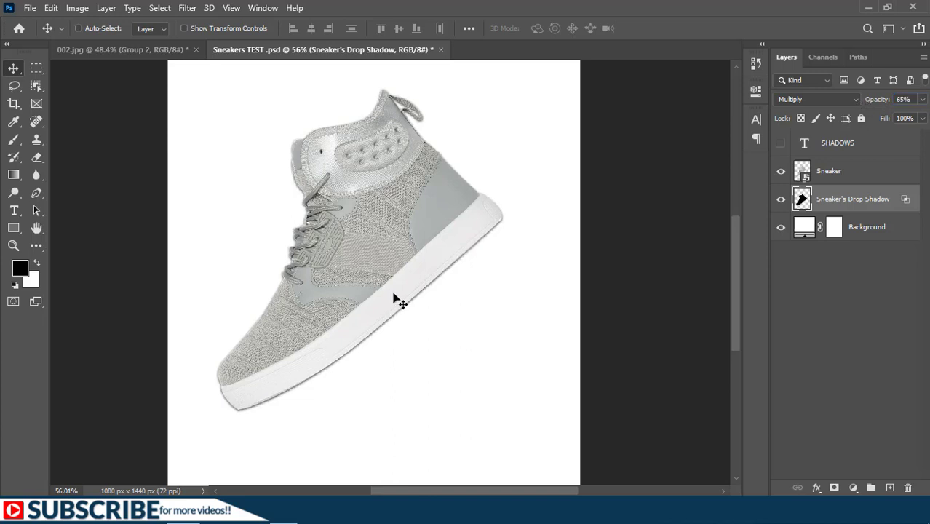
pyautogui.moveTo(394, 294); pyautogui.dragTo(395, 301)
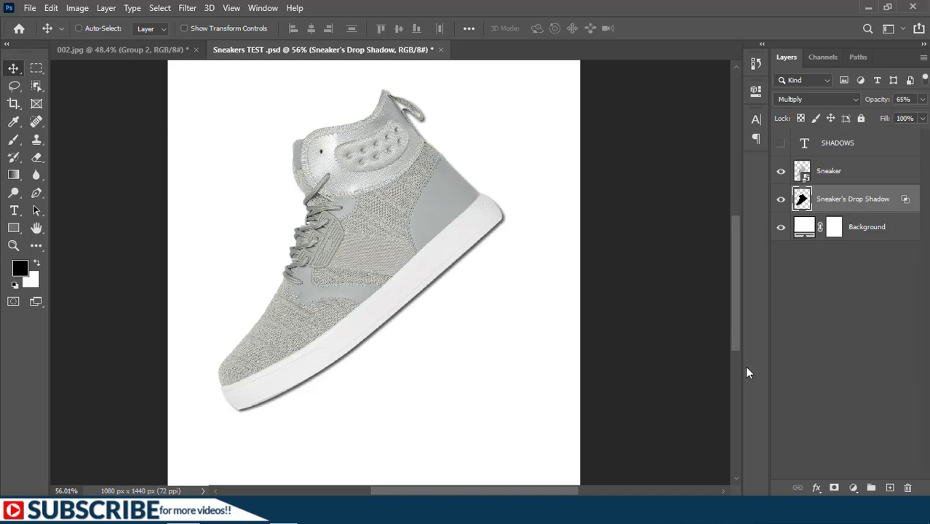
# Add a mask to the drop shadow layer and paint black with a 195 px brush to hide the shadow around the shoe's upper.
pyautogui.click(834, 487)
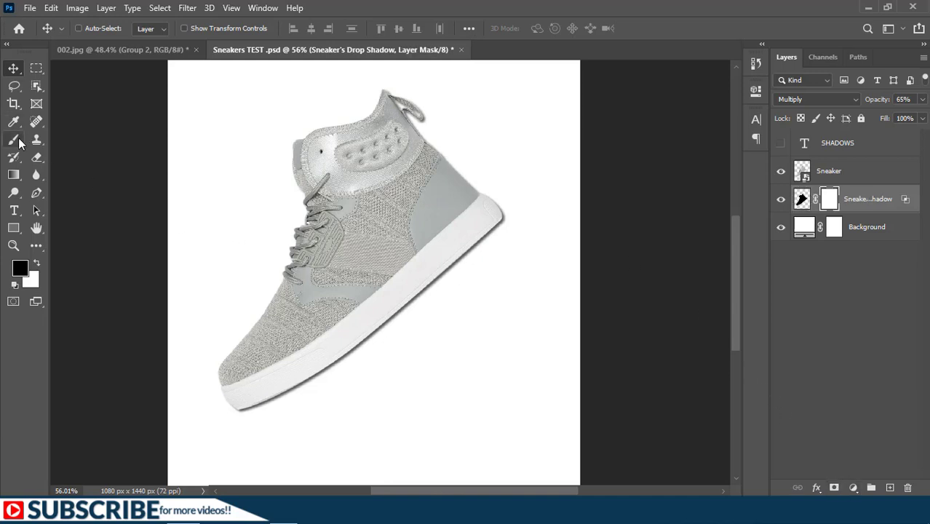
pyautogui.click(15, 144)
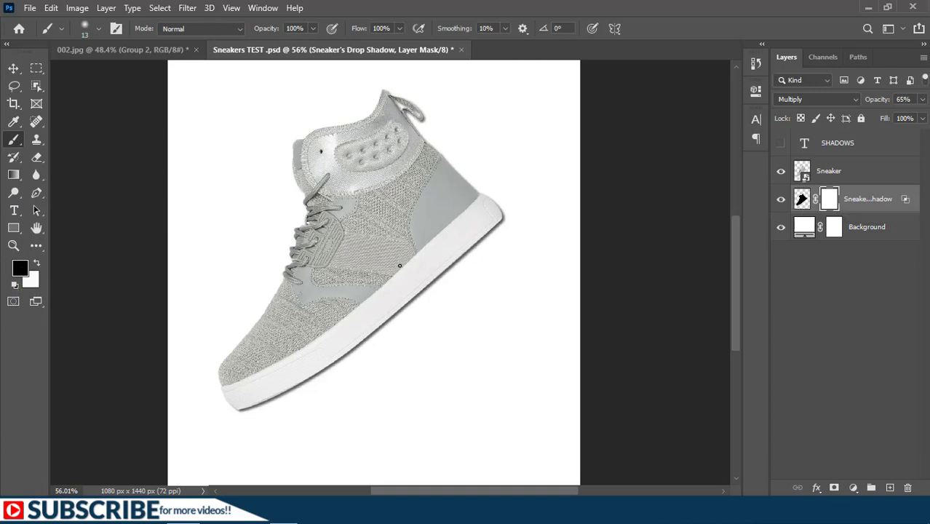
pyautogui.moveTo(399, 266); pyautogui.dragTo(442, 263)
pyautogui.moveTo(434, 138)
pyautogui.mouseDown()
pyautogui.moveTo(373, 115)
pyautogui.moveTo(392, 222)
pyautogui.moveTo(214, 355)
pyautogui.mouseUp()
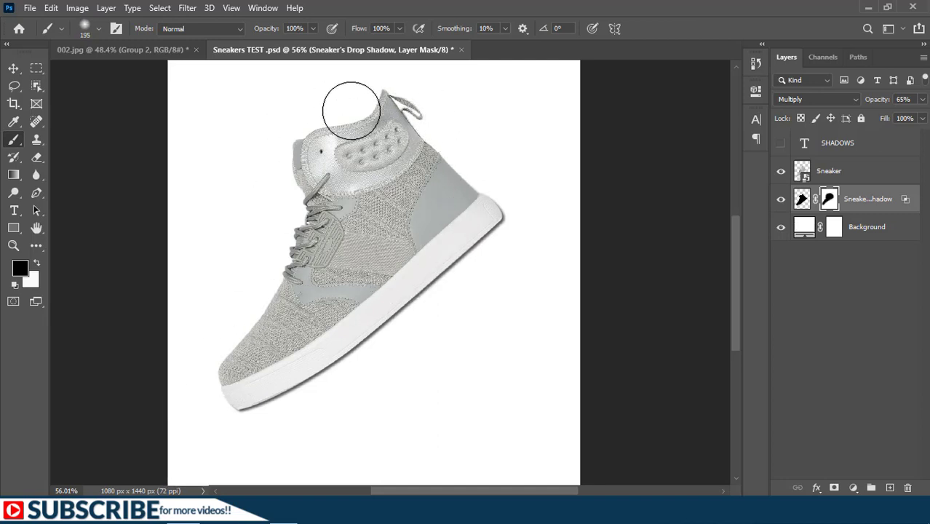
pyautogui.click(780, 174)
pyautogui.click(780, 173)
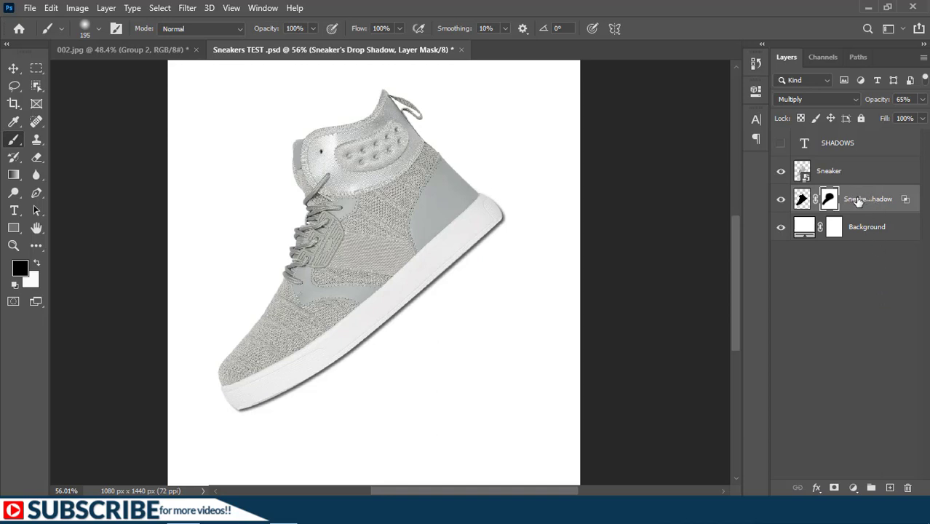
# Create a new layer beneath the sneaker and paint a soft black stroke along the sole with a 120 px brush.
pyautogui.click(889, 486)
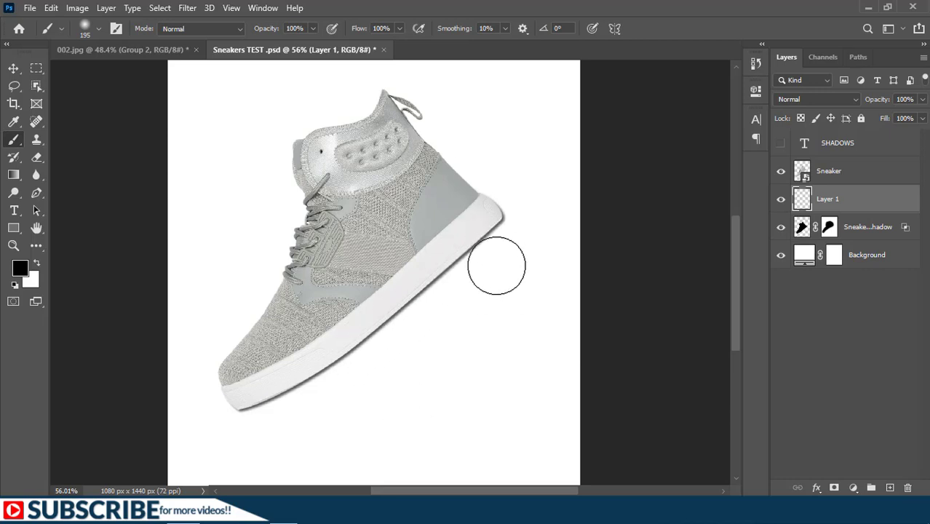
pyautogui.press('[')
pyautogui.press('[')
pyautogui.press('[')
pyautogui.press('[')
pyautogui.press('[')
pyautogui.press('[')
pyautogui.press('[')
pyautogui.press('[')
pyautogui.moveTo(280, 409)
pyautogui.mouseDown()
pyautogui.moveTo(453, 276)
pyautogui.moveTo(259, 406)
pyautogui.moveTo(493, 234)
pyautogui.moveTo(385, 355)
pyautogui.moveTo(480, 247)
pyautogui.mouseUp()
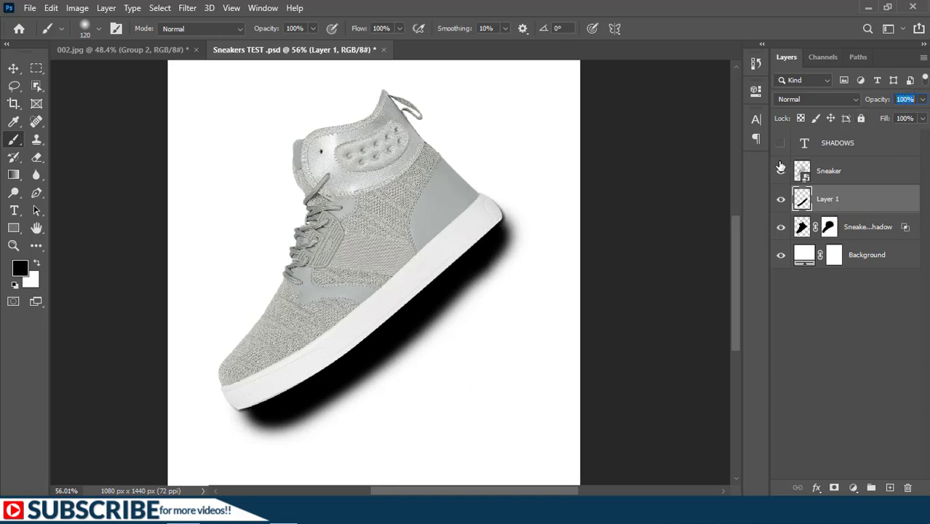
# Reduce the painted sole shadow layer's opacity to 20%.
pyautogui.write('17')
pyautogui.press('Return')
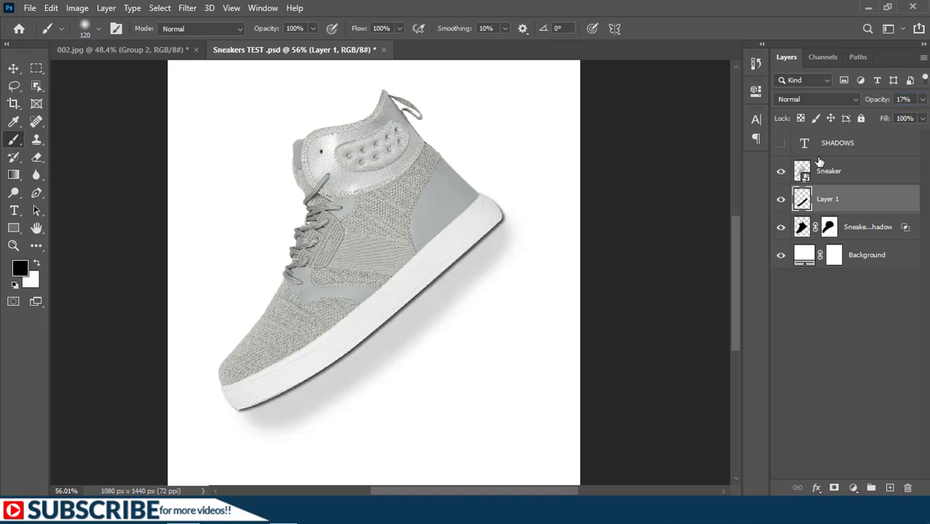
pyautogui.moveTo(872, 102); pyautogui.dragTo(873, 103)
pyautogui.scroll(-2, 559, 291)
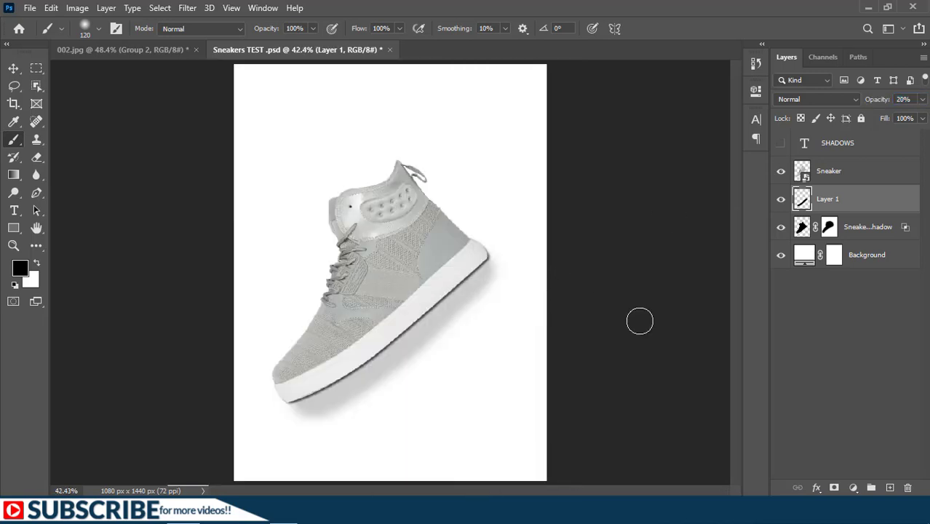
# Show the SHADOWS text directly above the Background layer and change the background fill to a pale cream.
pyautogui.moveTo(808, 143); pyautogui.dragTo(804, 255)
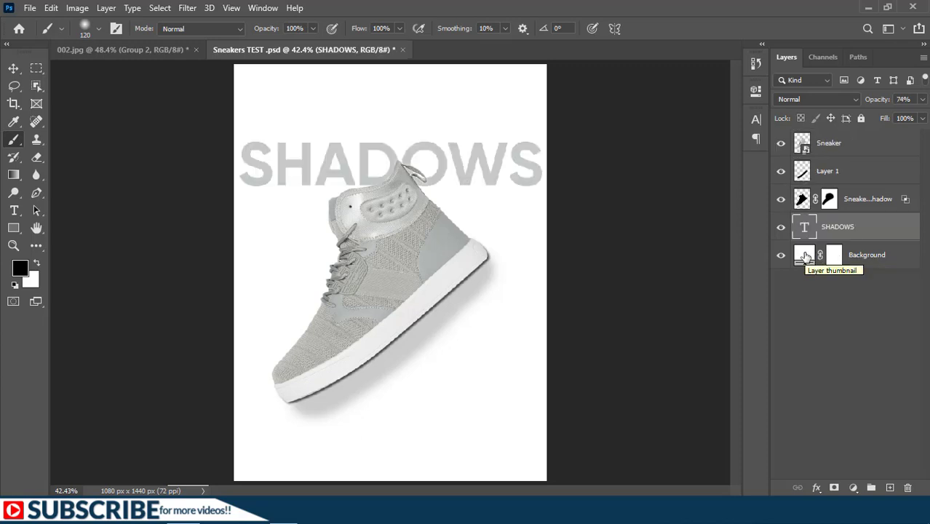
pyautogui.doubleClick(805, 256)
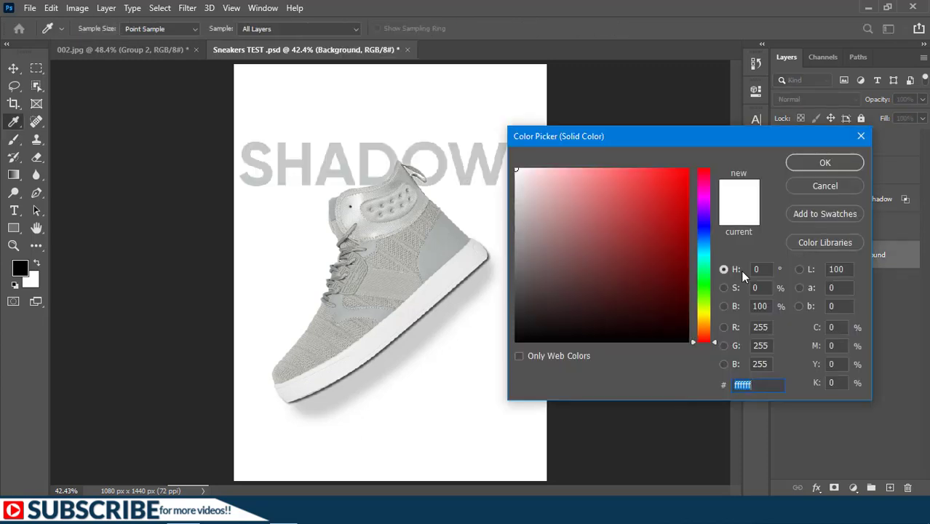
pyautogui.click(704, 322)
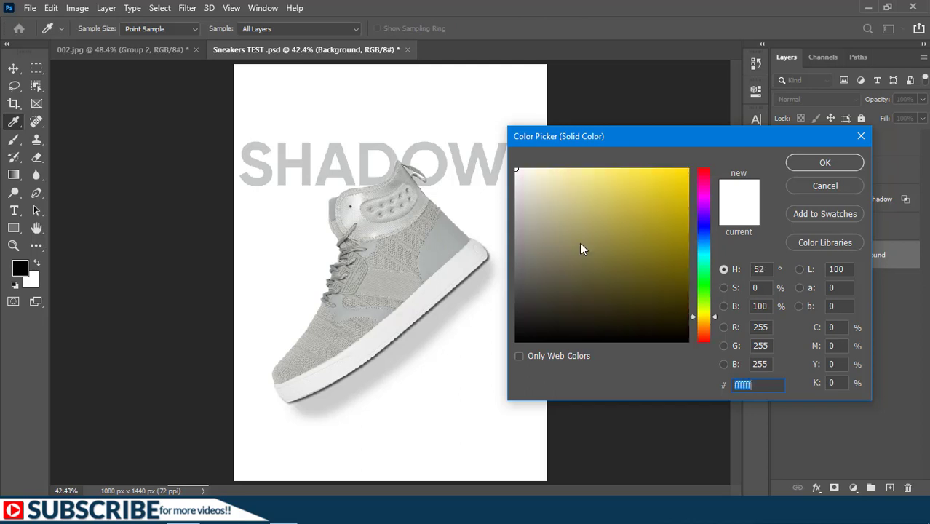
pyautogui.click(530, 172)
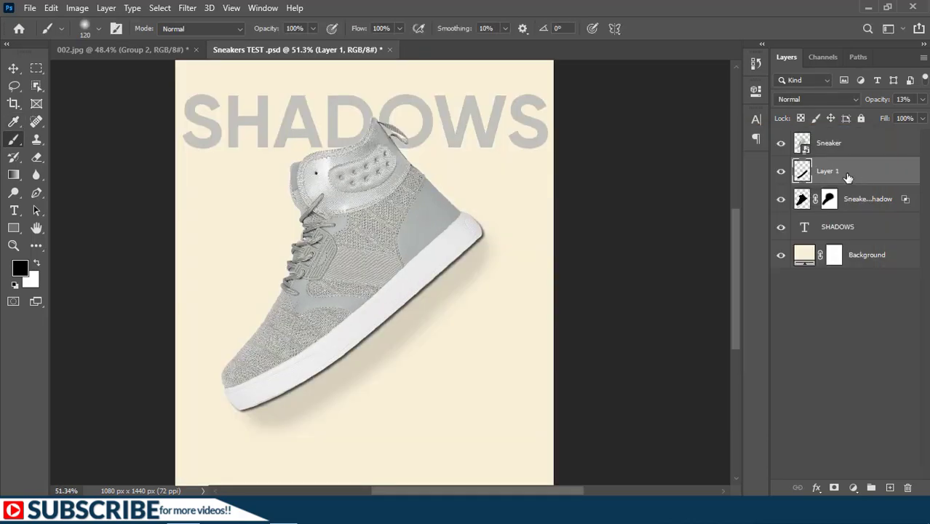
# Group Layer 1, the drop shadow layer and the SHADOWS text, and name the group Adjustments.
pyautogui.keyDown('shift'); pyautogui.click(830, 230); pyautogui.keyUp('shift')
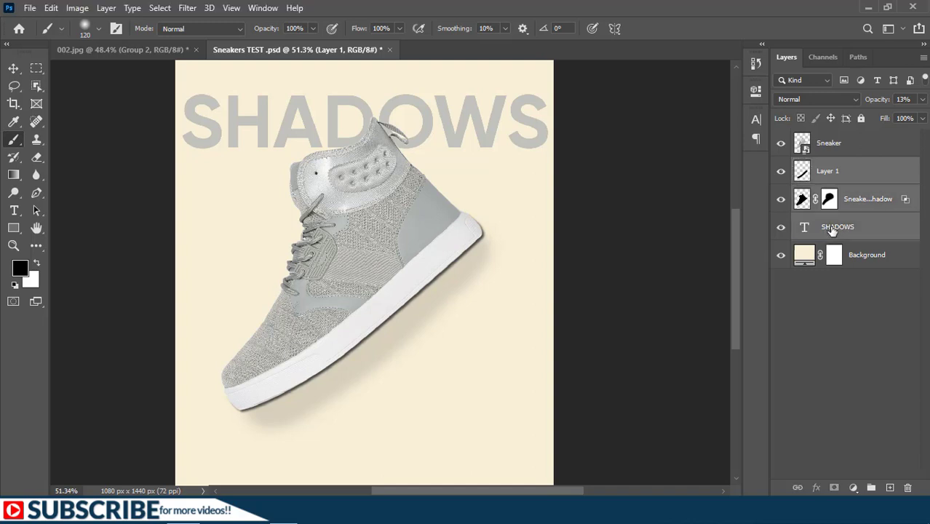
pyautogui.hotkey('ctrl', 'g')
pyautogui.doubleClick(832, 166)
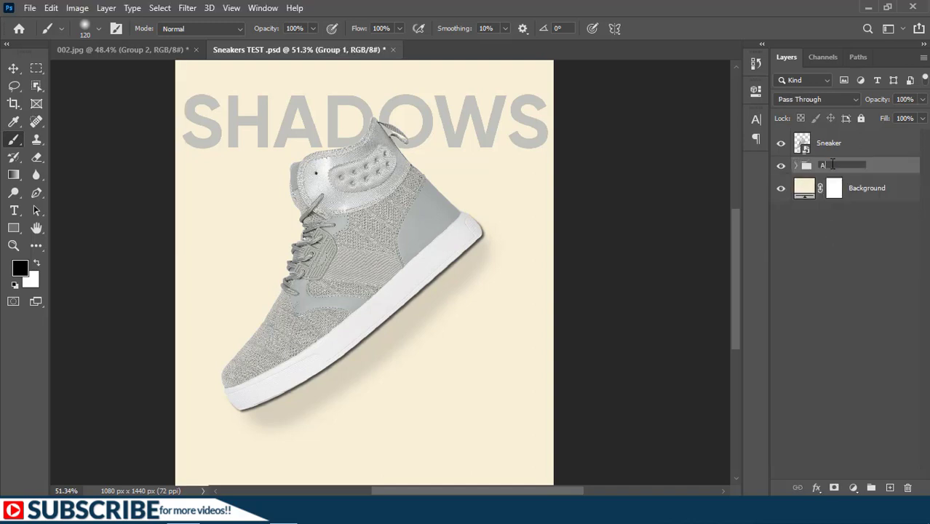
pyautogui.press('Return')
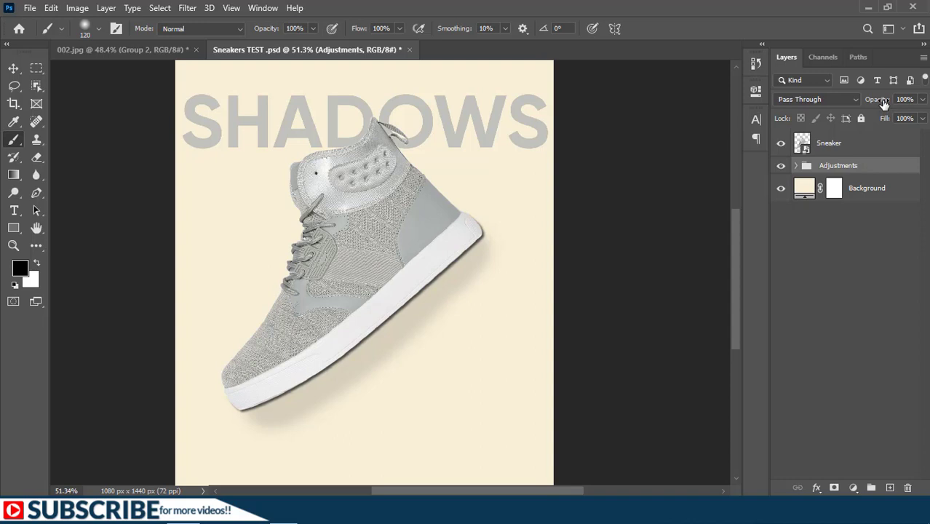
# Compare the sneaker image with the Adjustments group faded, hidden and shown again at full opacity.
pyautogui.moveTo(883, 104); pyautogui.dragTo(874, 104)
pyautogui.hotkey('ctrl', 'z')
pyautogui.click(781, 166)
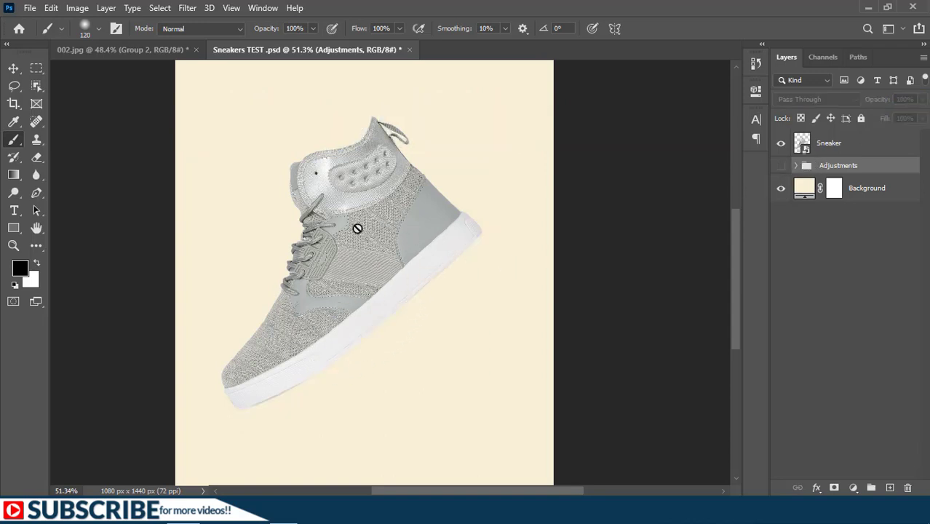
pyautogui.click(780, 167)
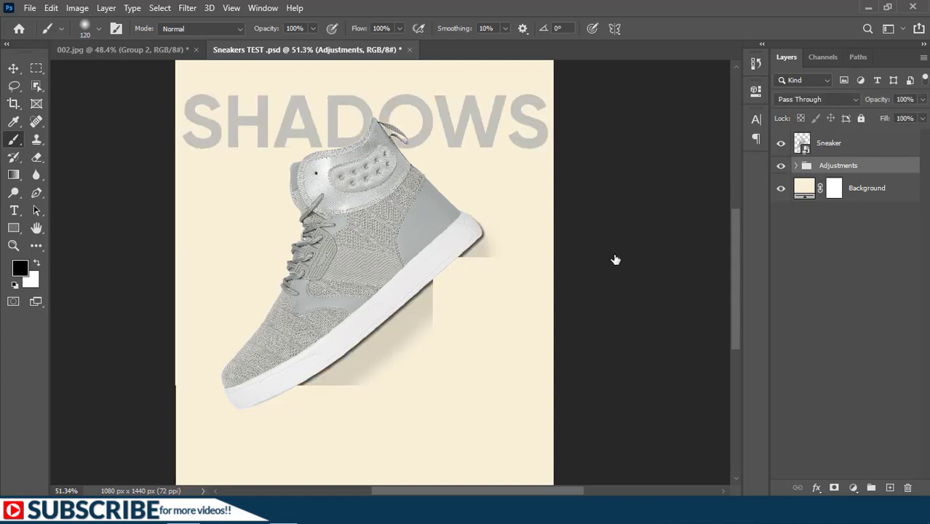